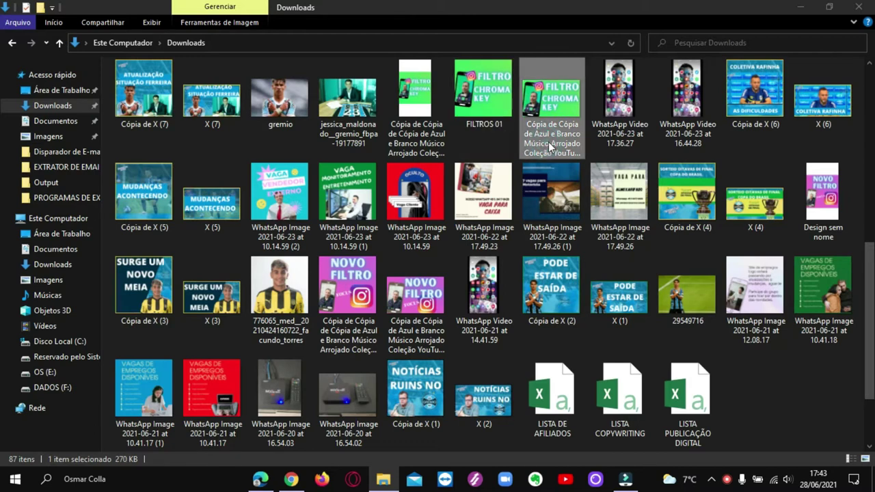
# - Rename the selected wide green chroma key thumbnail image in Downloads as FILTROS 02
pyautogui.write('FIL')
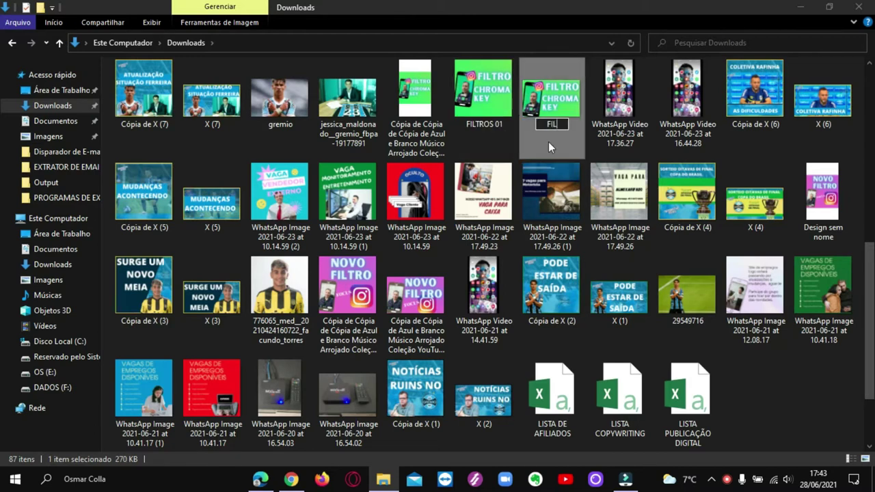
pyautogui.write('TROS 02')
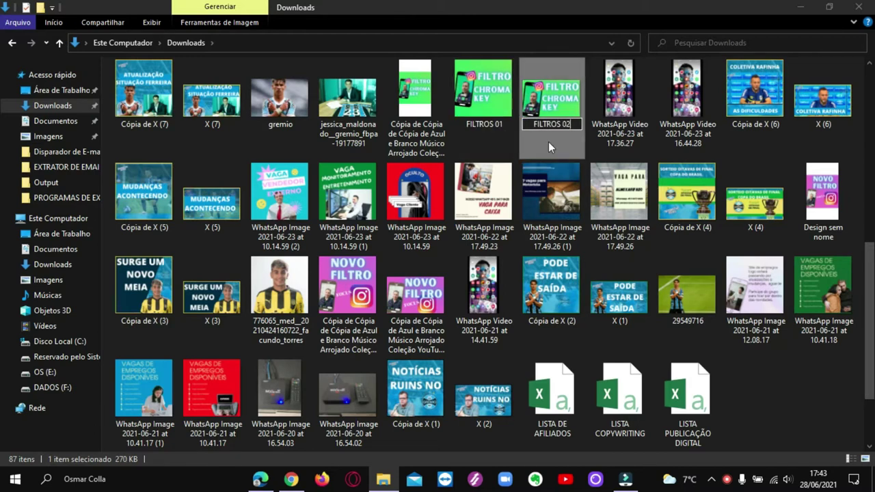
pyautogui.click(652, 140)
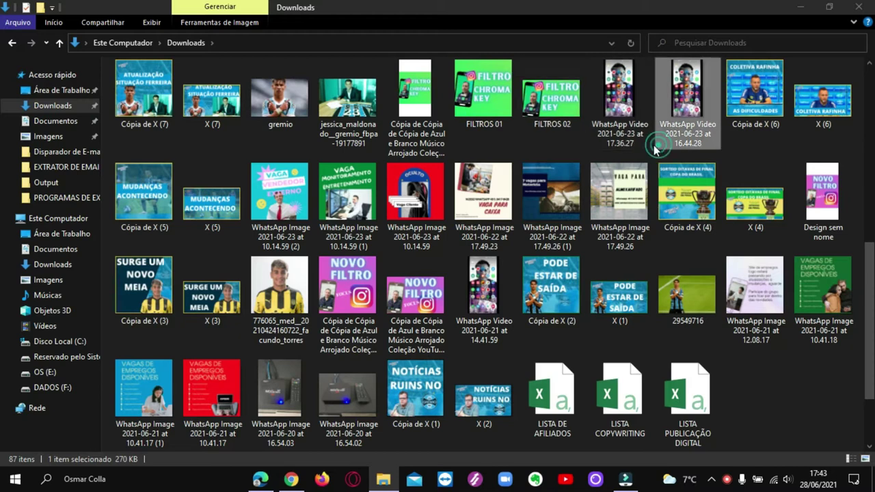
# - Delete the FILTROS 01 and FILTROS 02 images from the Downloads folder and close the folder window
pyautogui.click(566, 125)
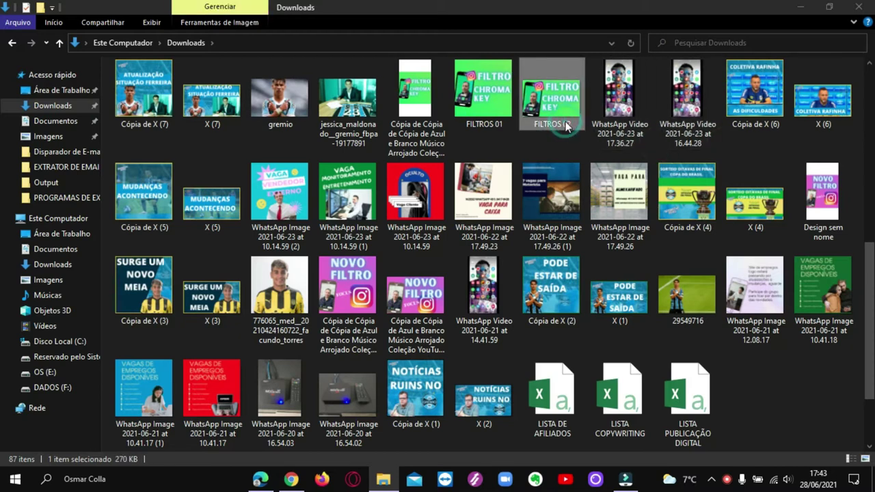
pyautogui.keyDown('ctrl'); pyautogui.click(482, 102); pyautogui.keyUp('ctrl')
pyautogui.press('Delete')
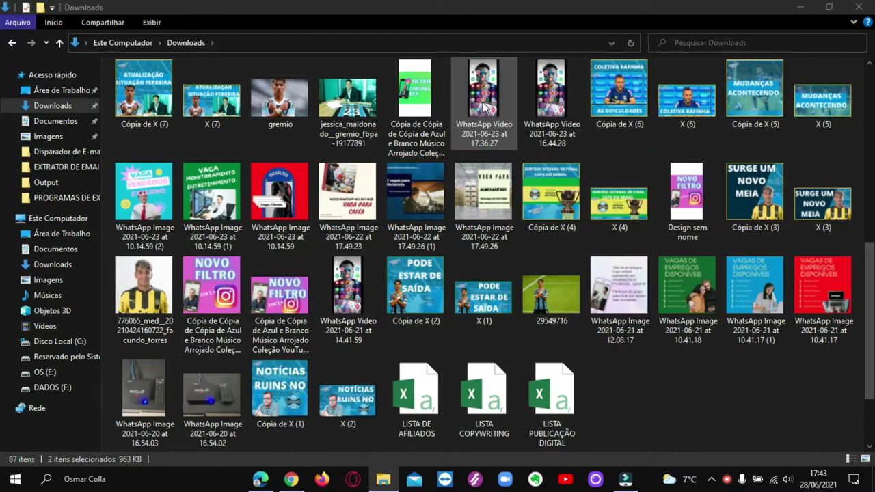
pyautogui.click(859, 7)
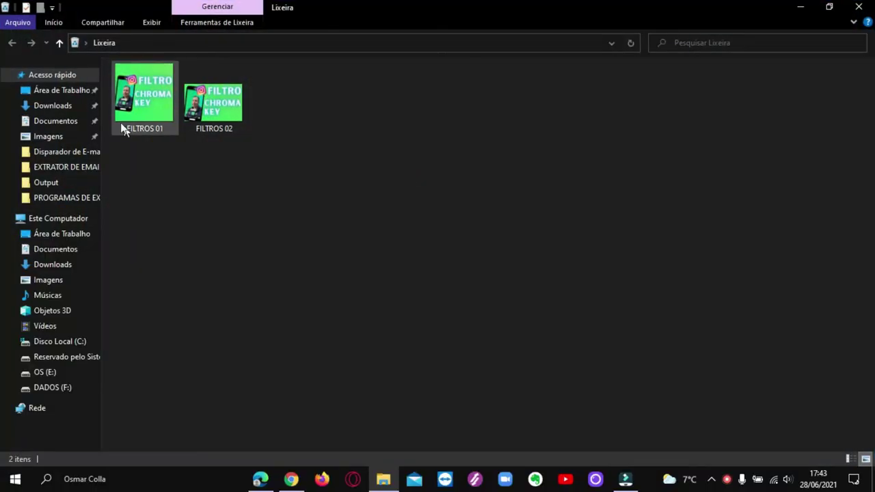
# - Permanently delete FILTROS 01 and FILTROS 02 from the Recycle Bin and close its window
pyautogui.click(144, 104)
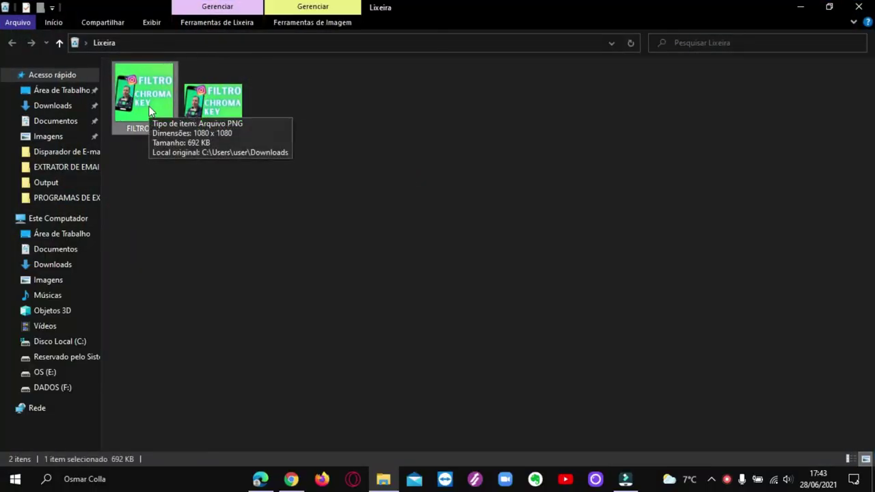
pyautogui.hotkey('ctrl', 'a')
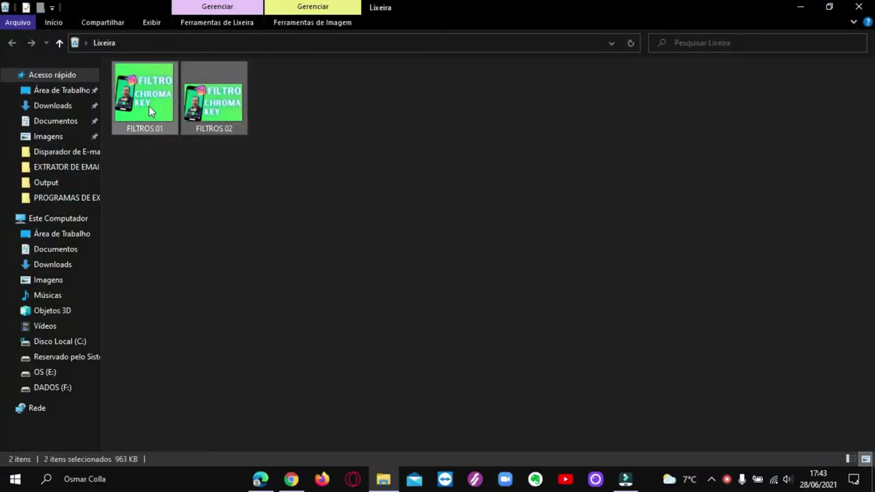
pyautogui.rightClick(205, 97)
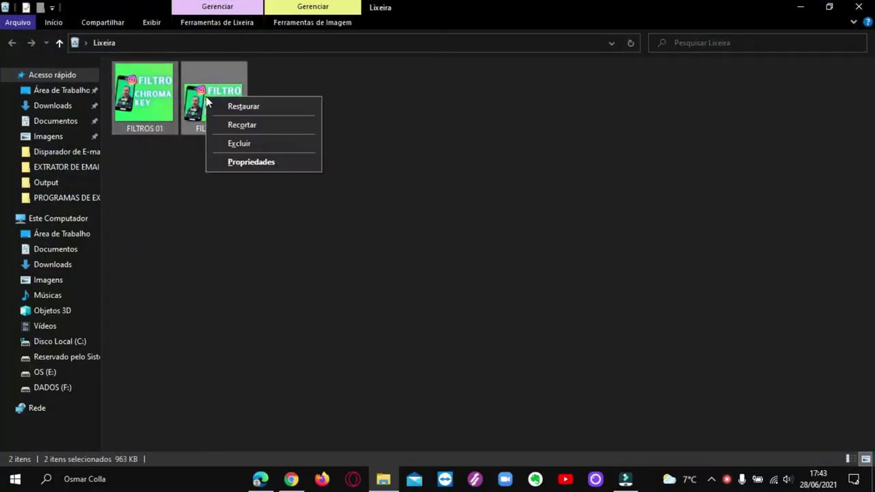
pyautogui.click(257, 143)
pyautogui.click(490, 248)
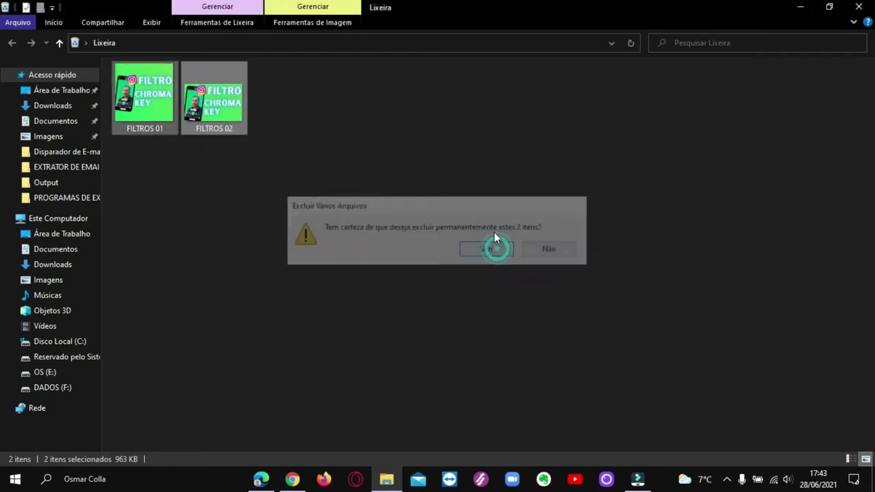
pyautogui.click(858, 7)
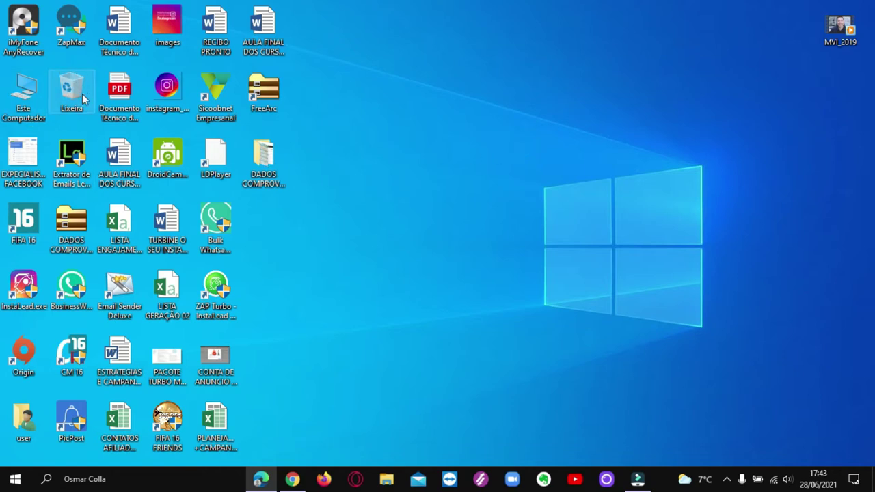
# - Open iMyFone AnyRecover, dismiss its message center, and choose Reciclagem as the location to search for lost data
pyautogui.click(27, 41)
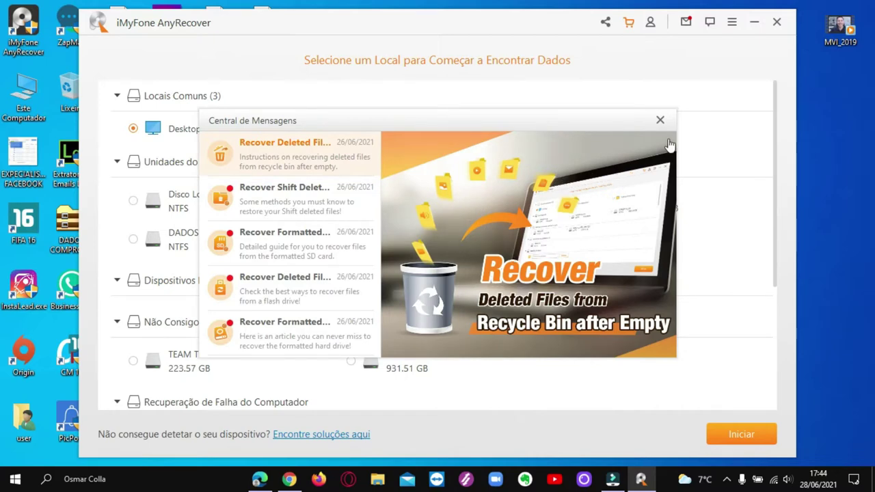
pyautogui.click(660, 121)
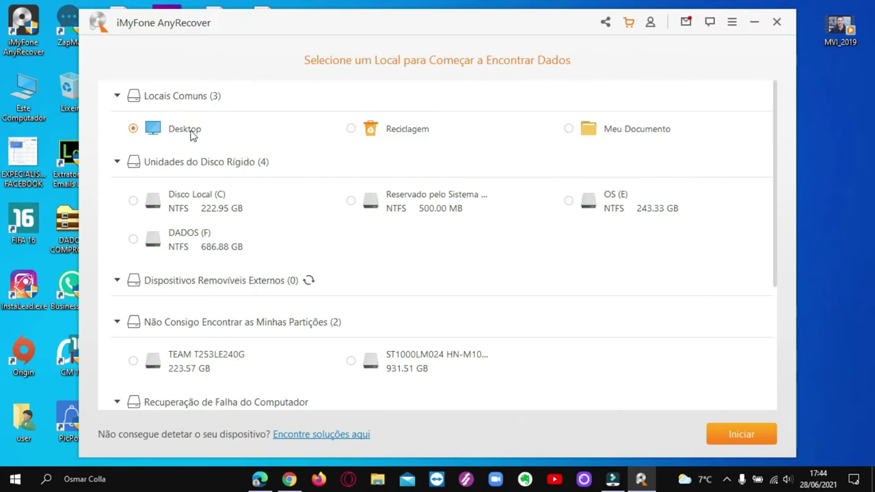
pyautogui.click(385, 129)
pyautogui.click(586, 129)
pyautogui.click(350, 129)
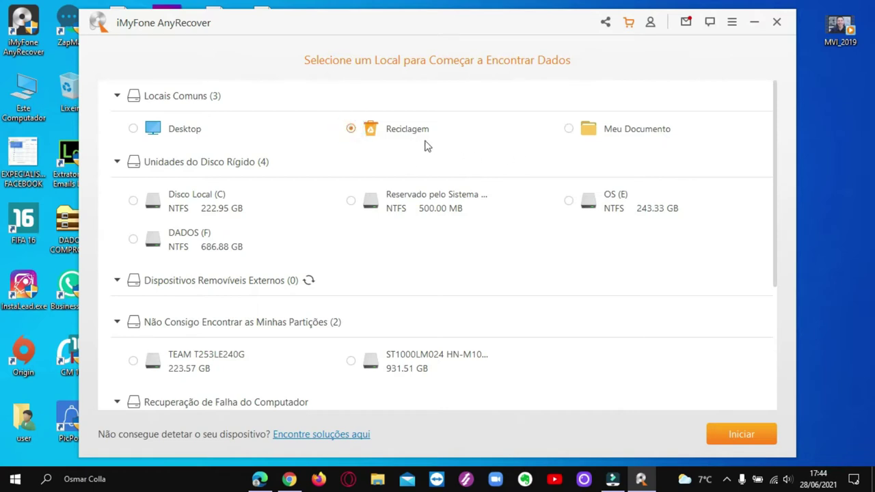
# - Look through the available recovery locations, run the scan on Reciclagem, and dismiss the completion notice
pyautogui.scroll(-1, 525, 159)
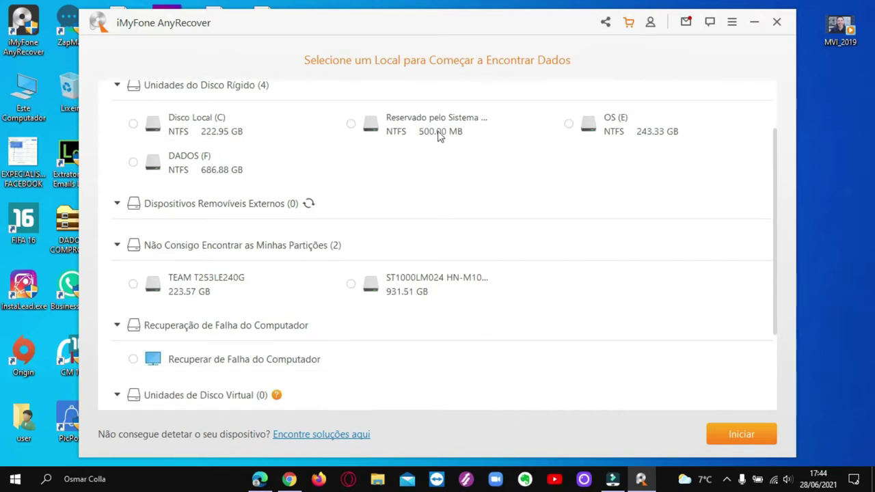
pyautogui.scroll(-2, 457, 201)
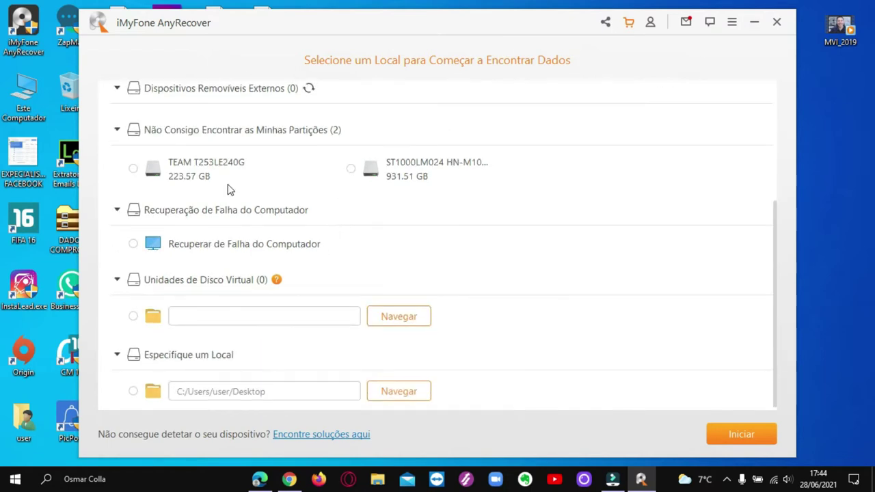
pyautogui.scroll(1, 326, 214)
pyautogui.scroll(1, 326, 214)
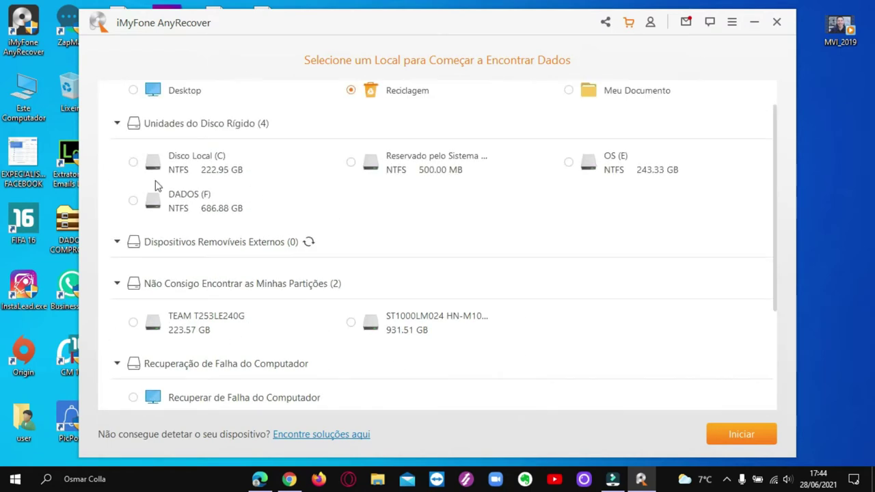
pyautogui.scroll(1, 516, 201)
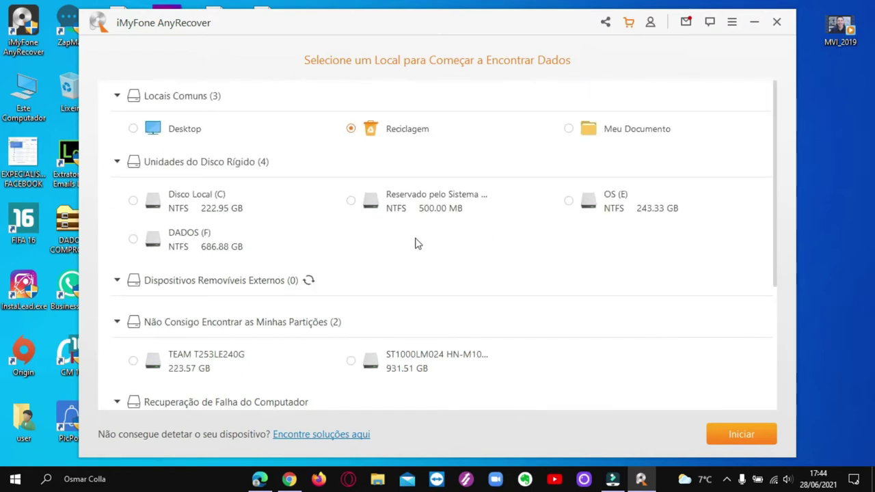
pyautogui.scroll(-1, 414, 239)
pyautogui.scroll(1, 412, 238)
pyautogui.click(745, 435)
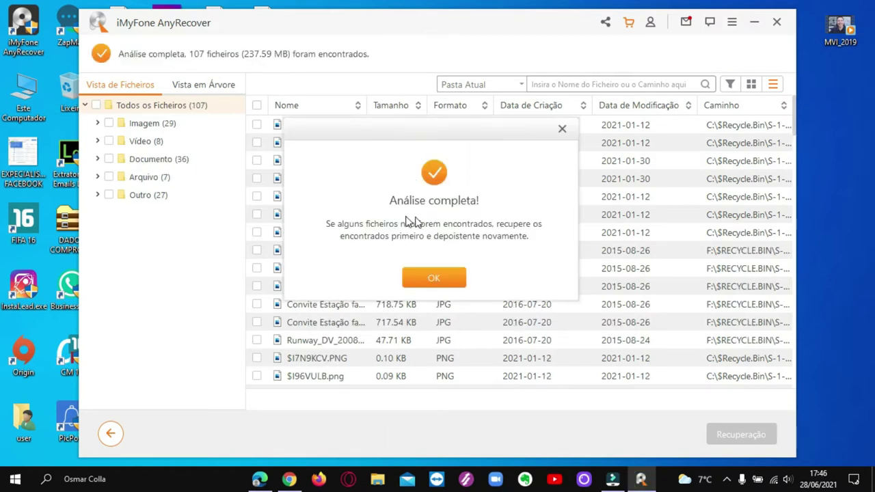
pyautogui.click(439, 280)
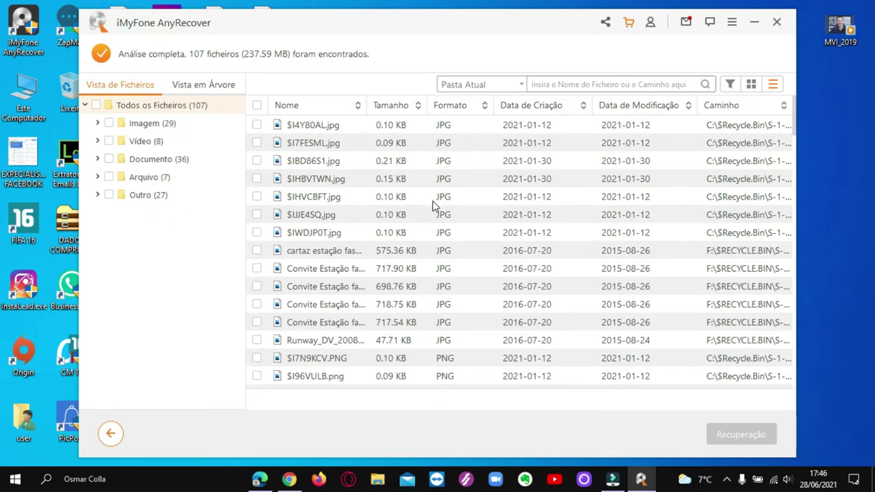
# - Find FILTROS 02.png and FILTROS 01.png in the scan results and mark both for recovery
pyautogui.scroll(-6, 410, 192)
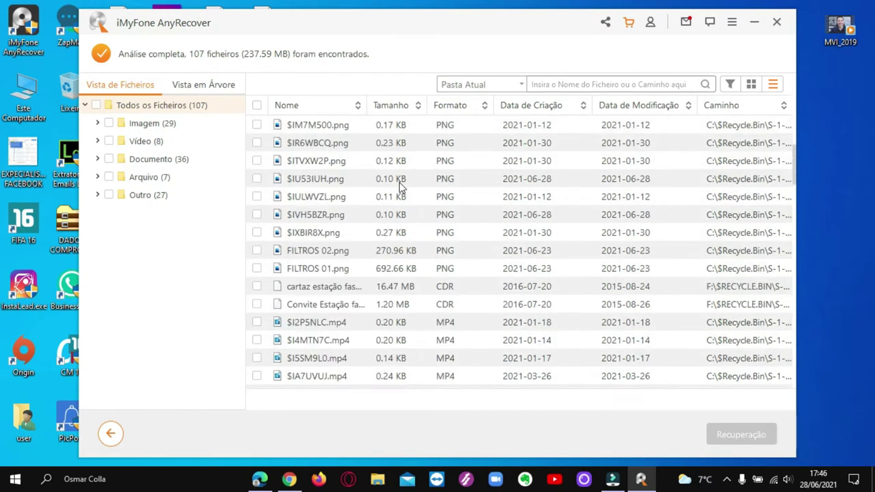
pyautogui.scroll(-1, 402, 187)
pyautogui.scroll(-1, 408, 194)
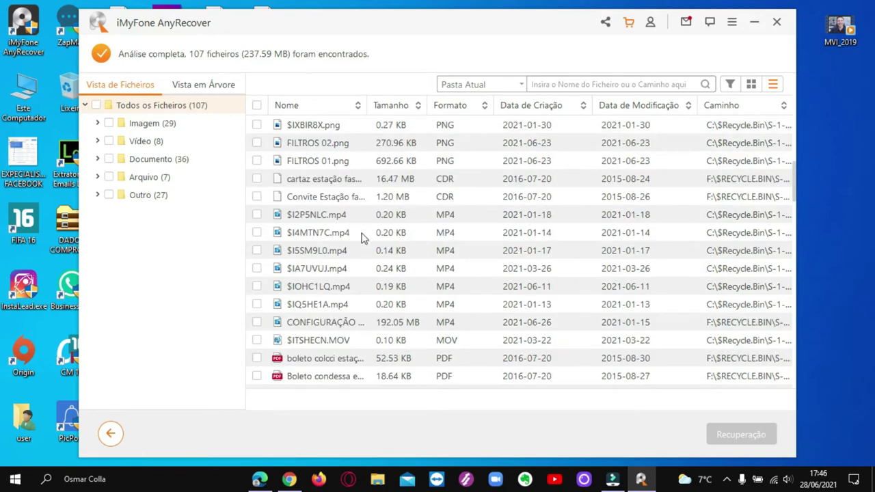
pyautogui.click(316, 144)
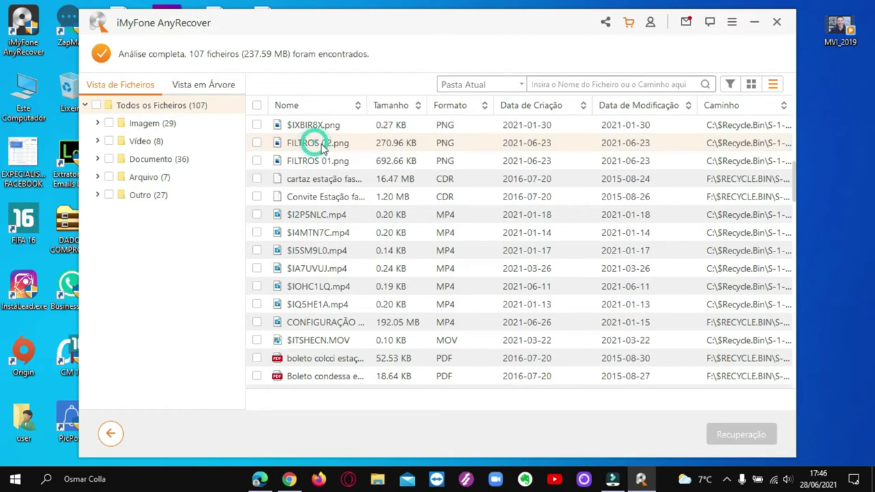
pyautogui.click(326, 159)
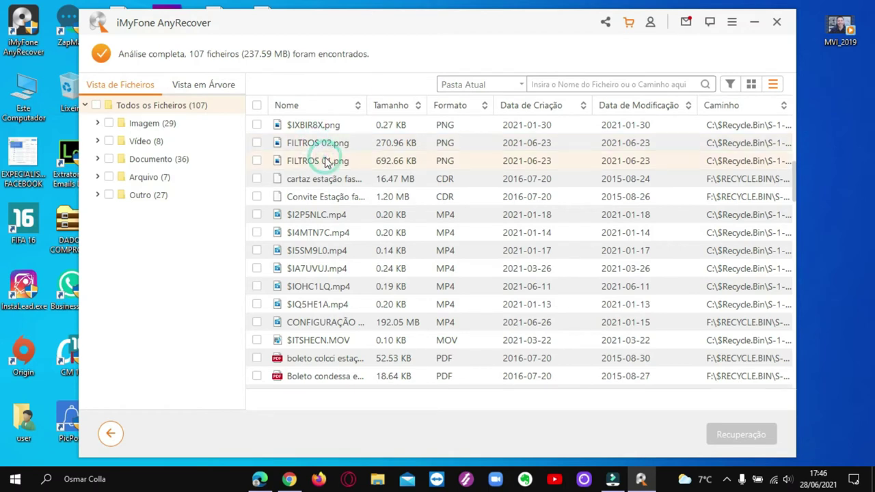
pyautogui.click(325, 144)
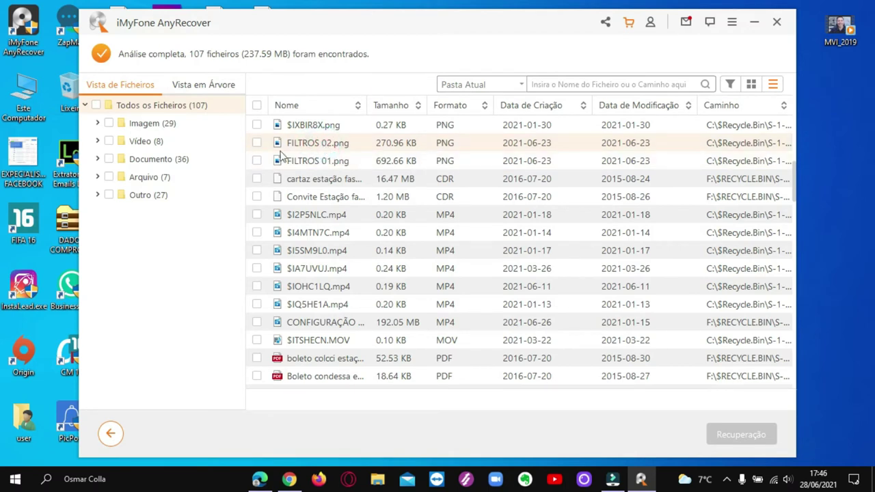
pyautogui.click(257, 144)
pyautogui.click(256, 160)
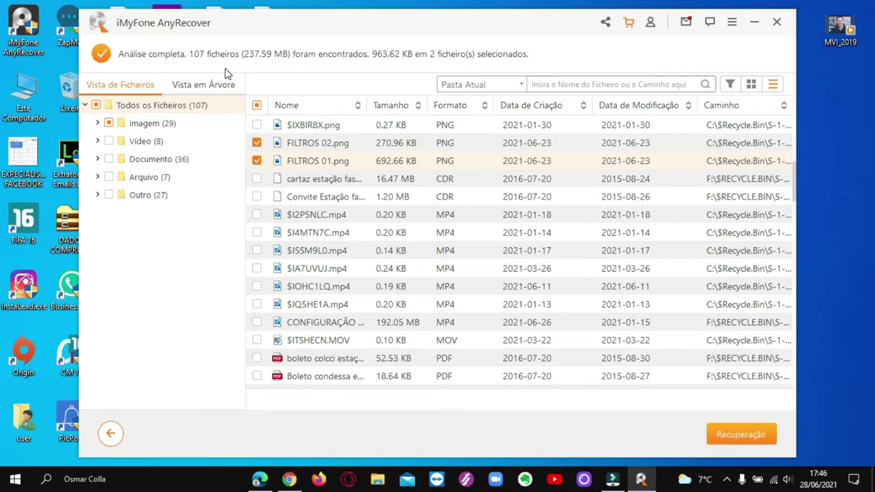
# - Try to recover the two marked FILTROS files from the Imagem category, and dismiss the free trial dialog
pyautogui.click(158, 129)
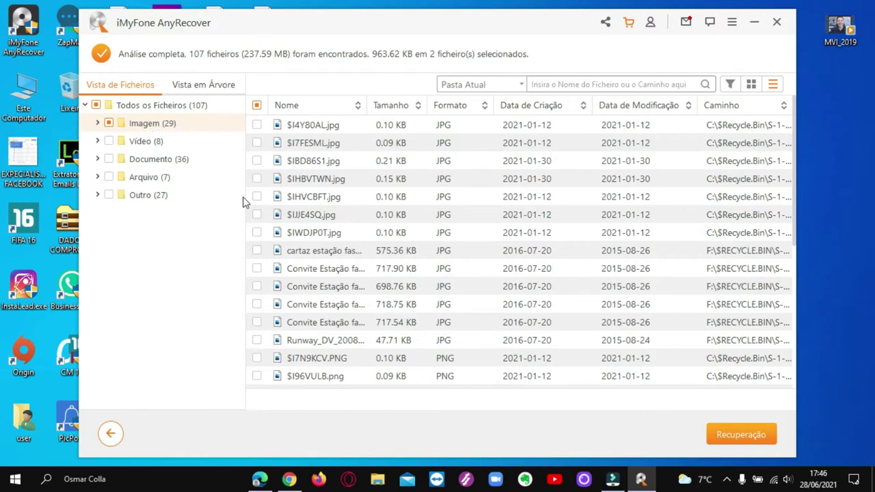
pyautogui.scroll(-3, 410, 226)
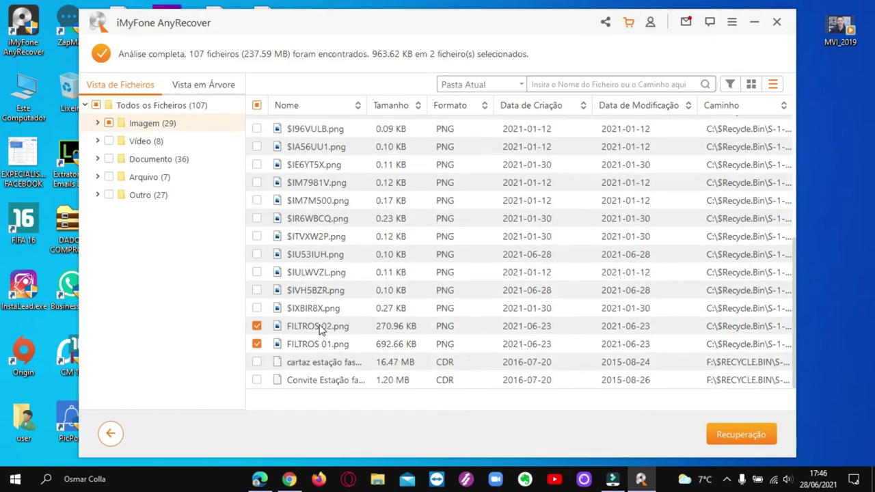
pyautogui.click(741, 435)
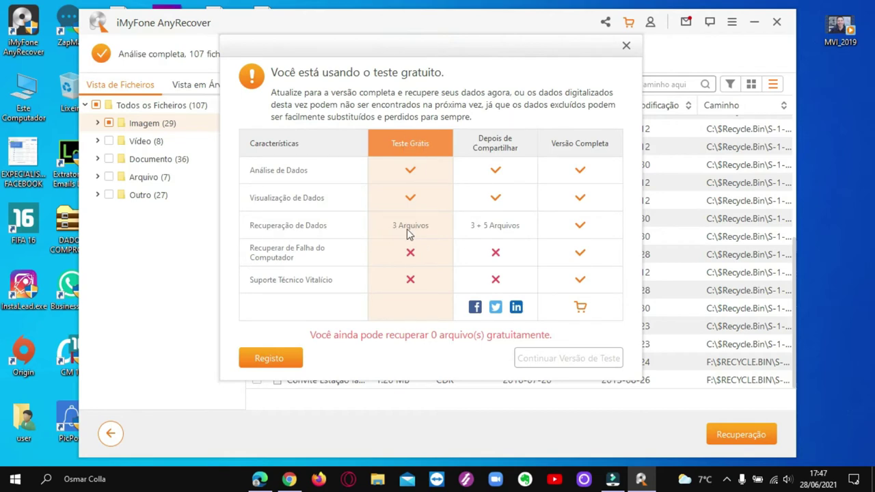
pyautogui.click(626, 45)
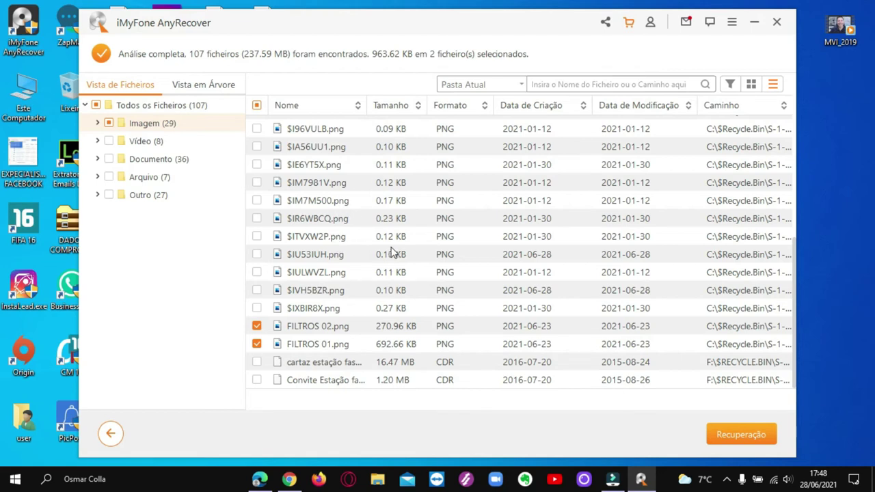
# - Examine the found files in the Vídeo, Documento, Arquivo and Outro categories and the C: recycle bin in tree view, and return to file view
pyautogui.click(142, 141)
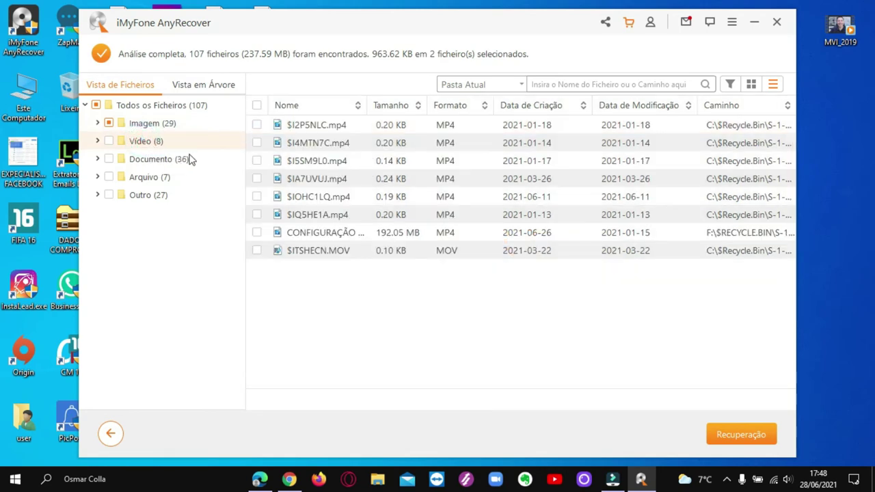
pyautogui.click(167, 162)
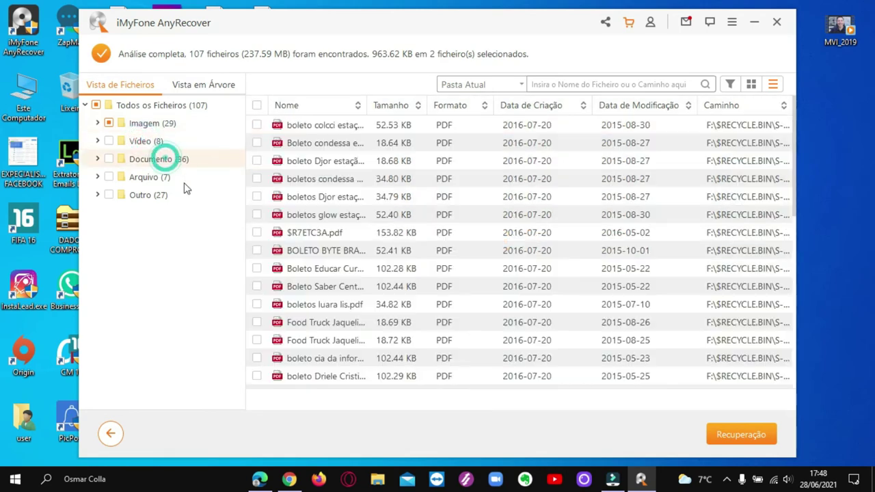
pyautogui.click(164, 180)
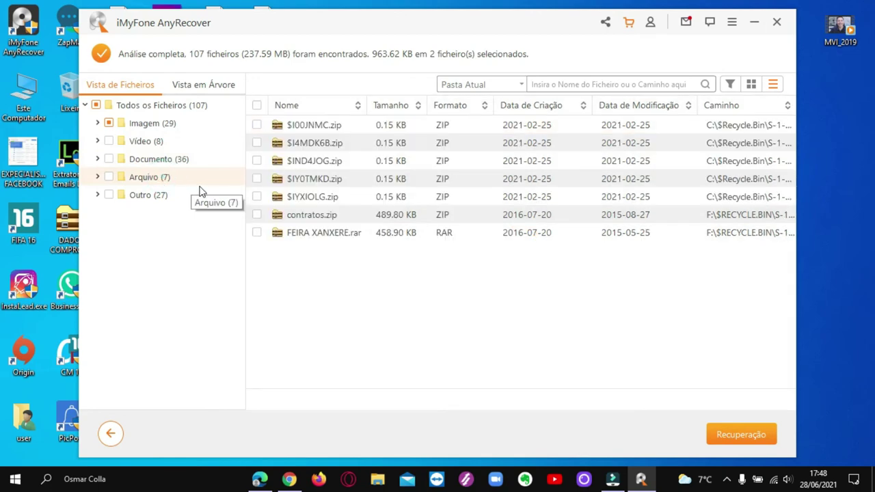
pyautogui.click(154, 196)
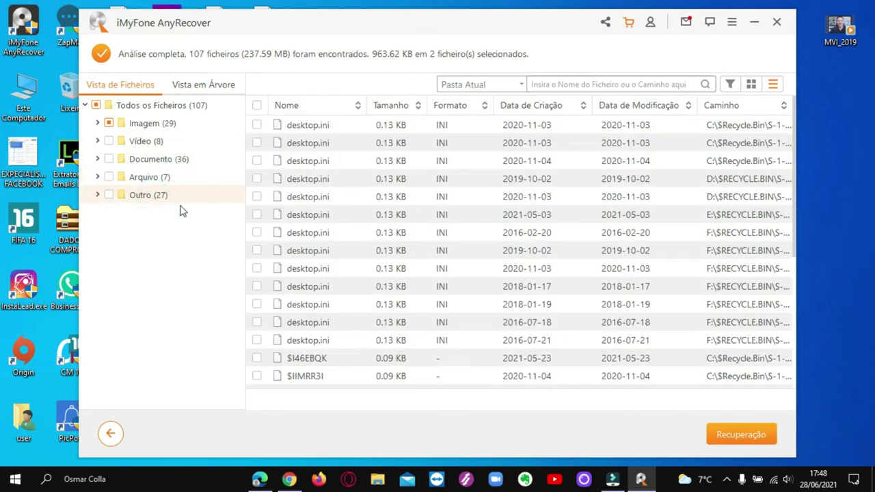
pyautogui.click(213, 85)
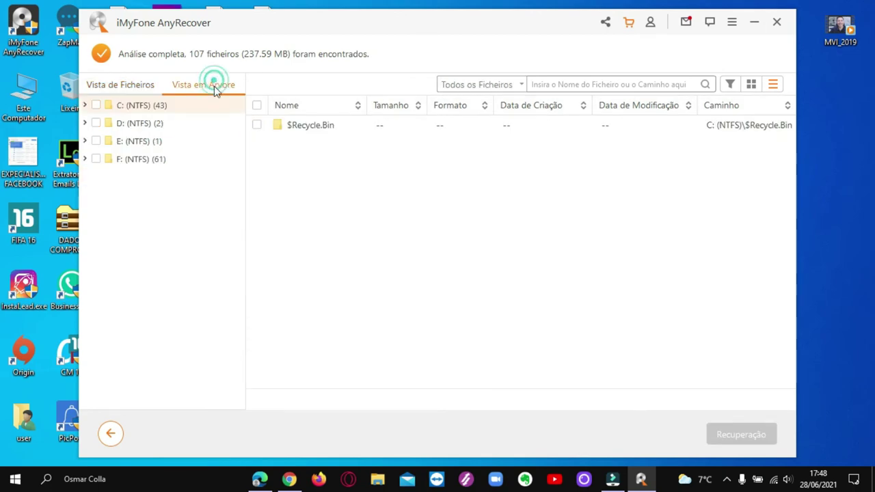
pyautogui.doubleClick(321, 129)
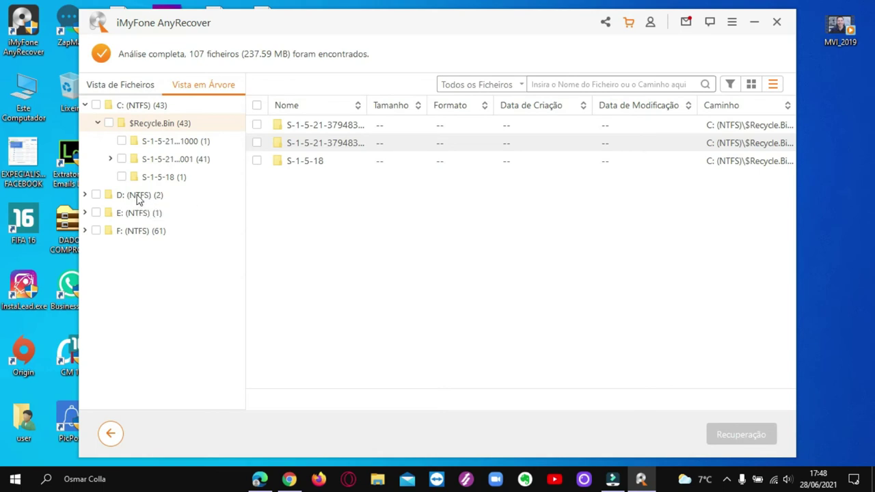
pyautogui.click(133, 85)
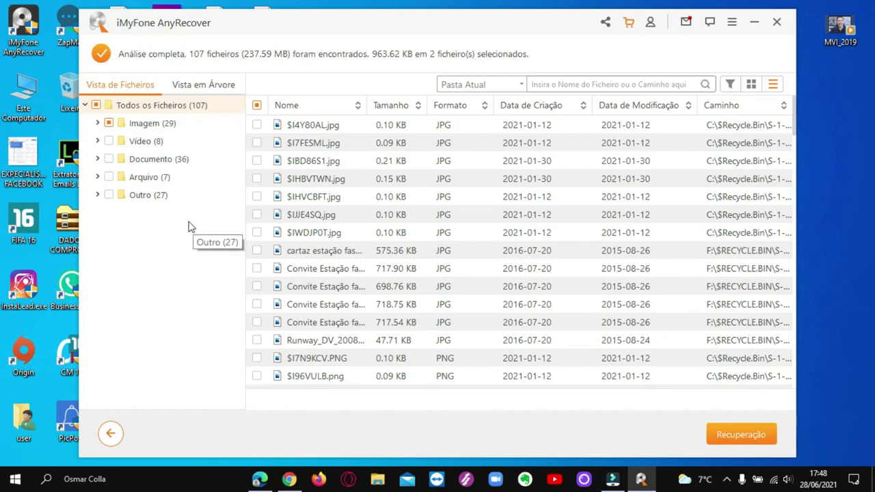